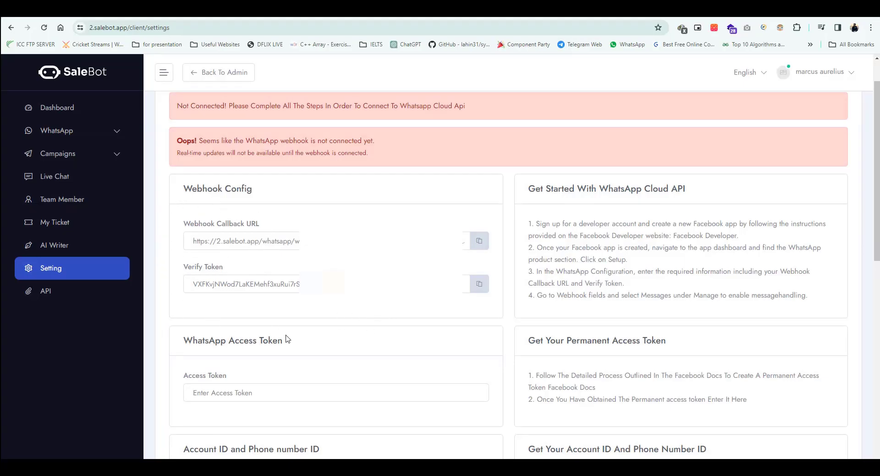
Switch to the Meta for Developers site, open the list of own apps and start creating a new app.
scroll(287, 339, "down", 3)
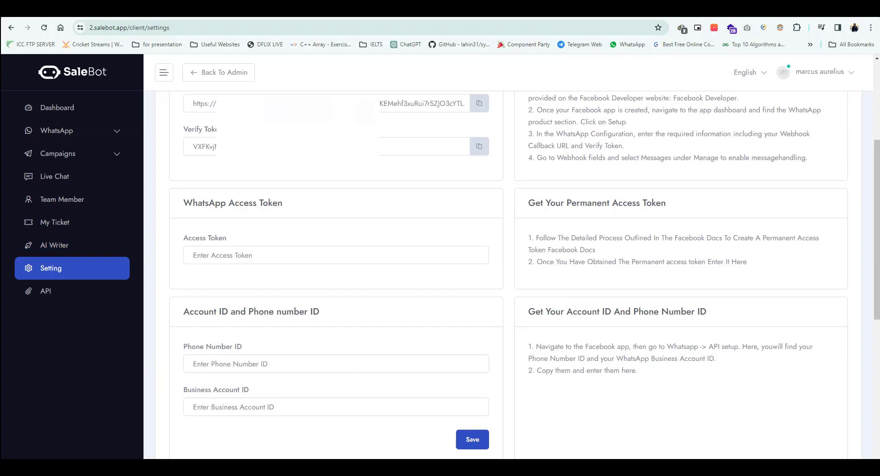
left_click(370, 9)
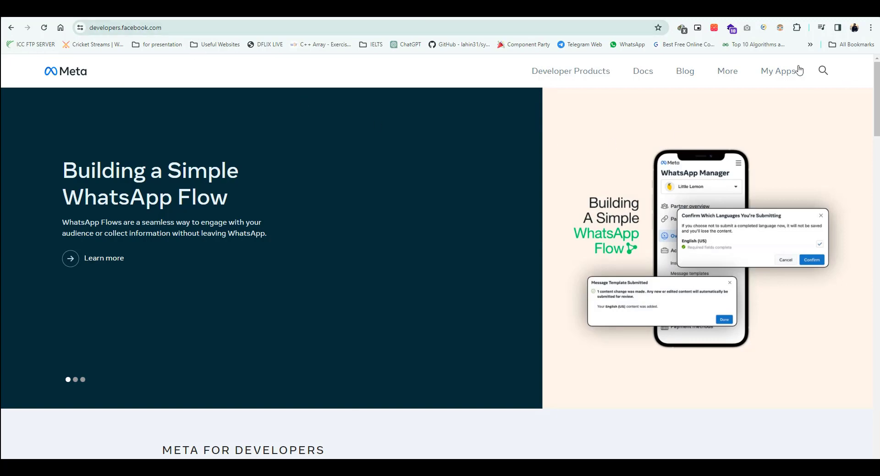
left_click(780, 72)
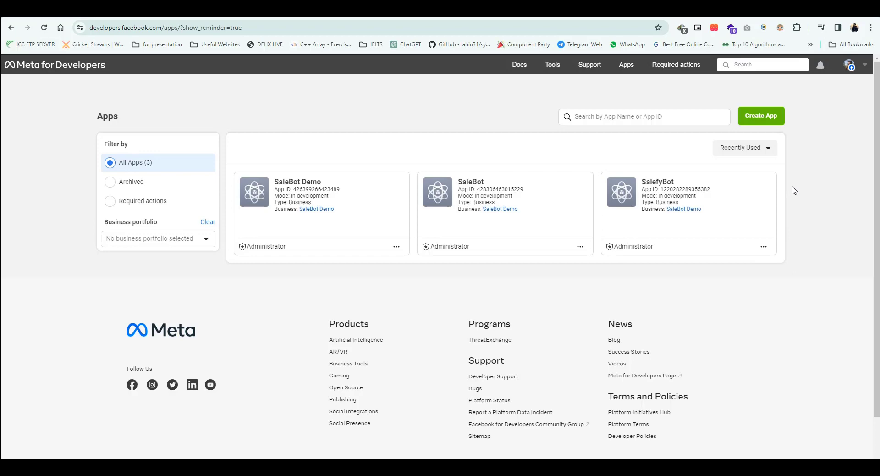
left_click(769, 120)
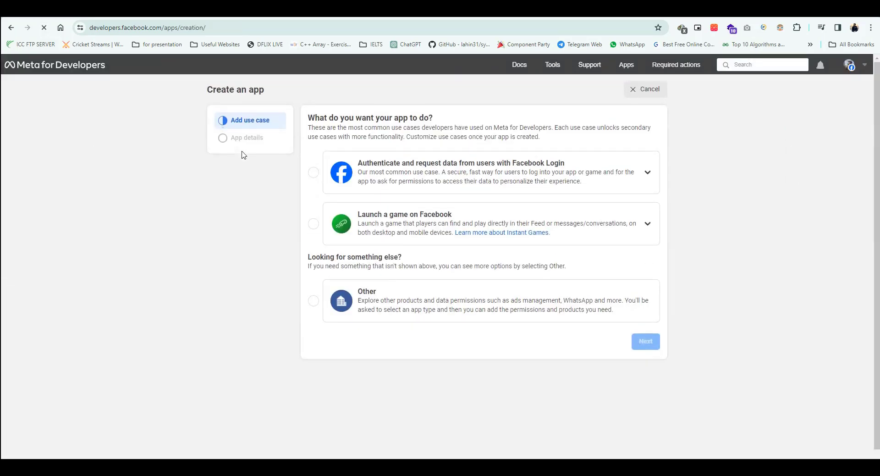
Choose Other as the new app's use case and Business as its app type.
left_click(405, 314)
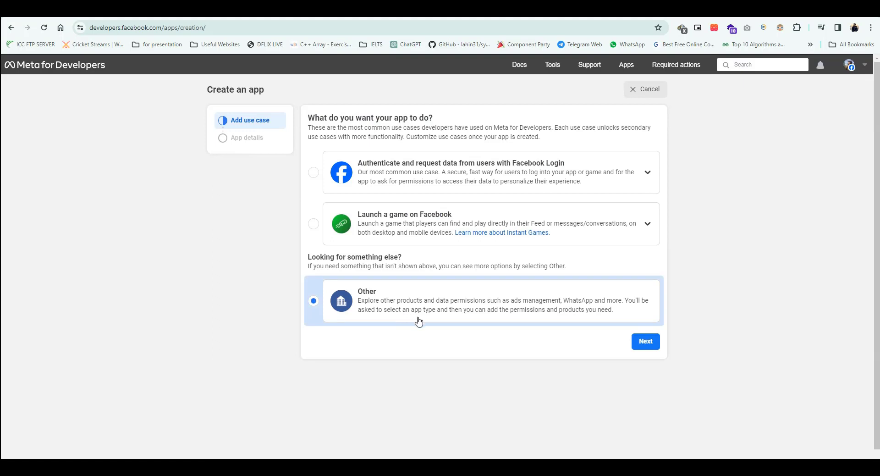
left_click(635, 347)
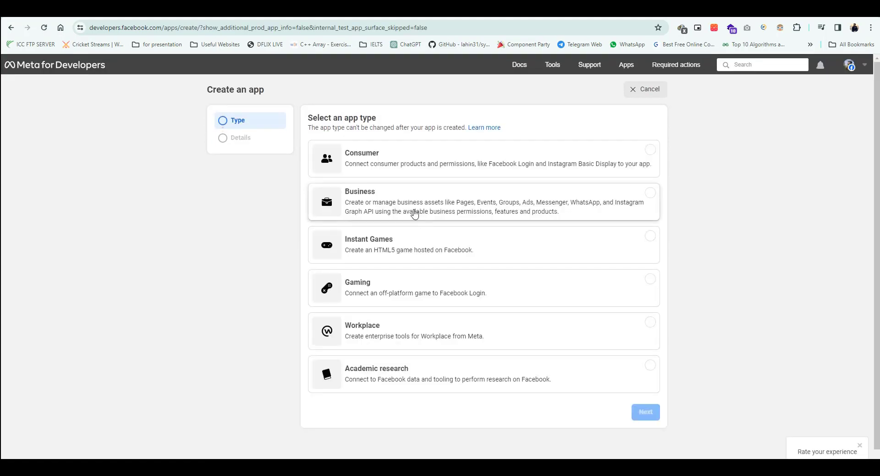
left_click(415, 213)
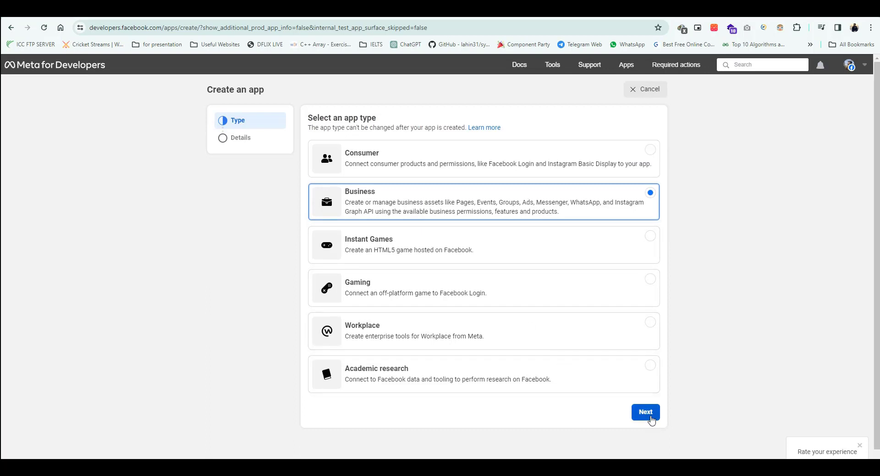
left_click(645, 412)
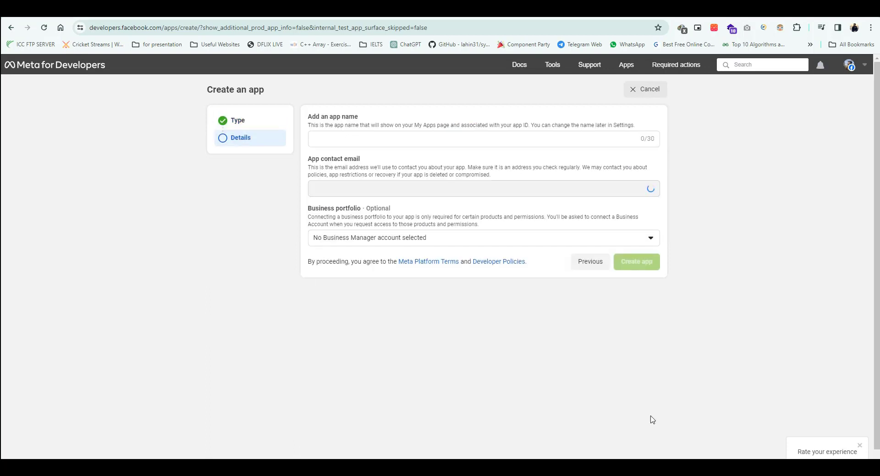
Name the app Business-Broad and create it without selecting a business portfolio.
left_click(383, 136)
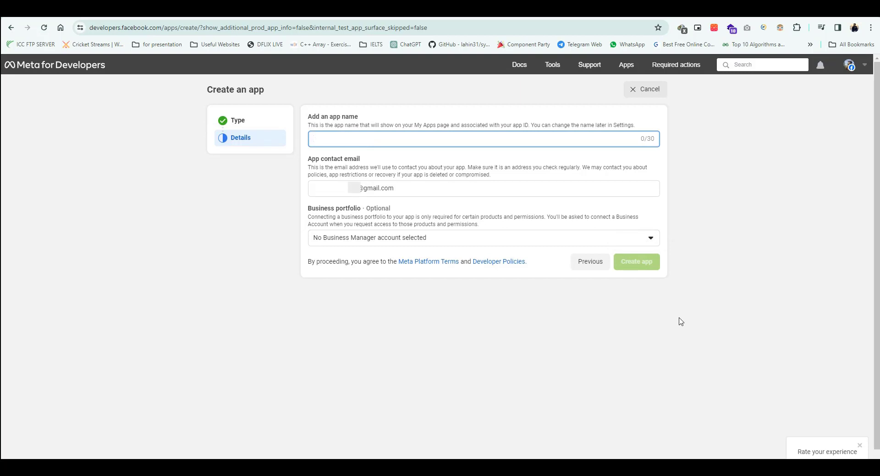
type("Business-Broad")
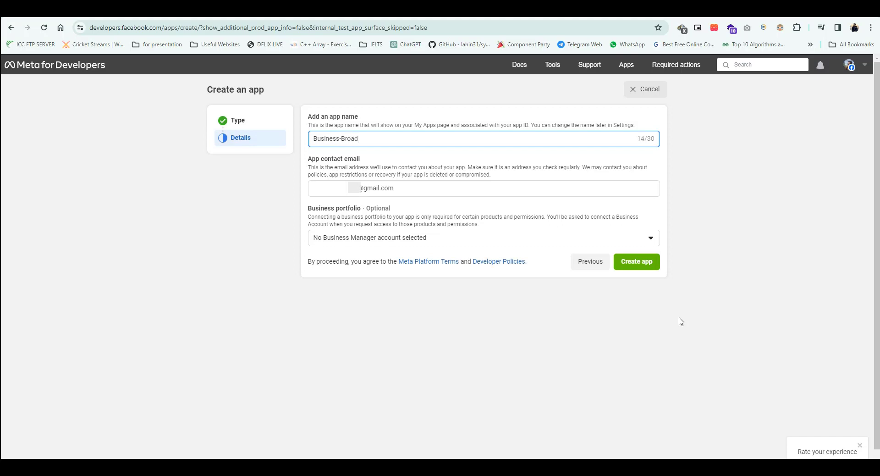
left_click(647, 263)
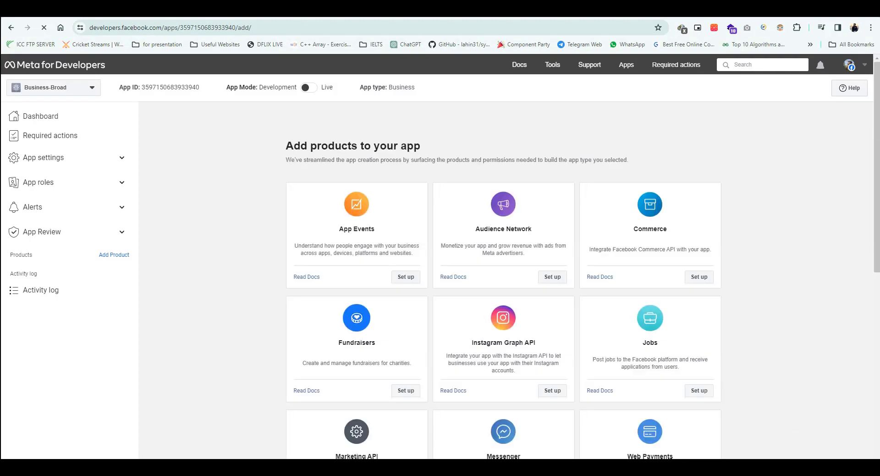
Add the WhatsApp product to the Business-Broad app.
scroll(295, 276, "down", 8)
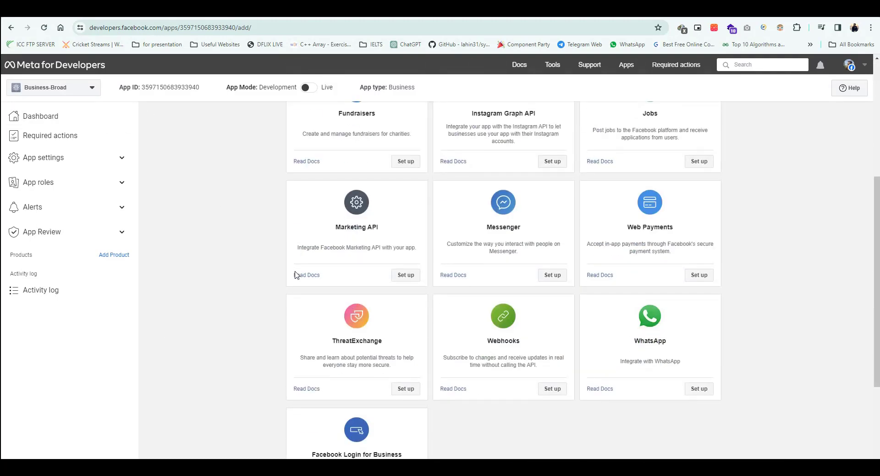
scroll(626, 306, "up", 2)
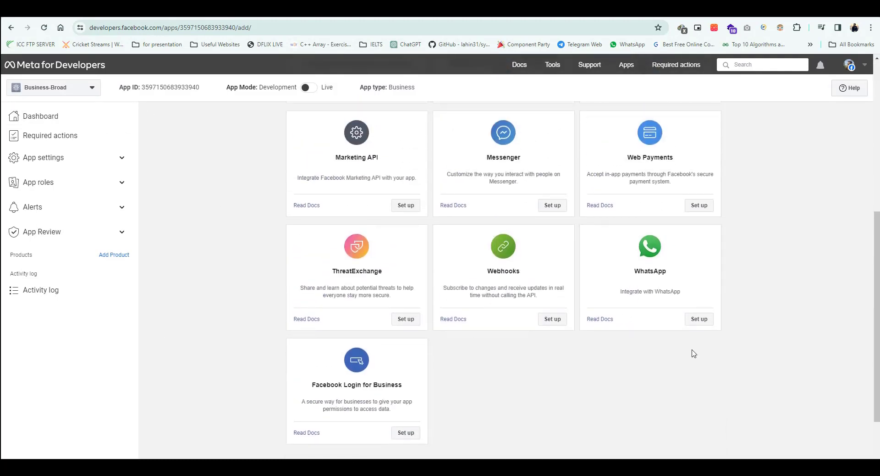
left_click(701, 321)
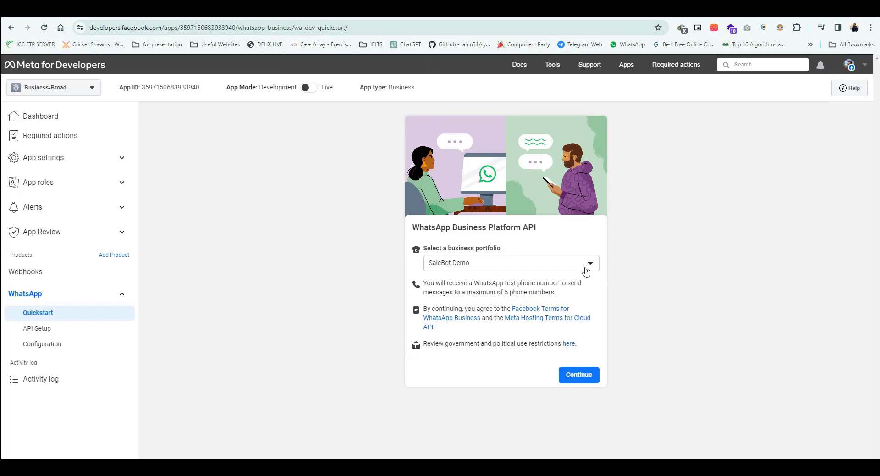
Continue the WhatsApp Business Platform API setup with the SaleBot Demo business portfolio.
left_click(569, 267)
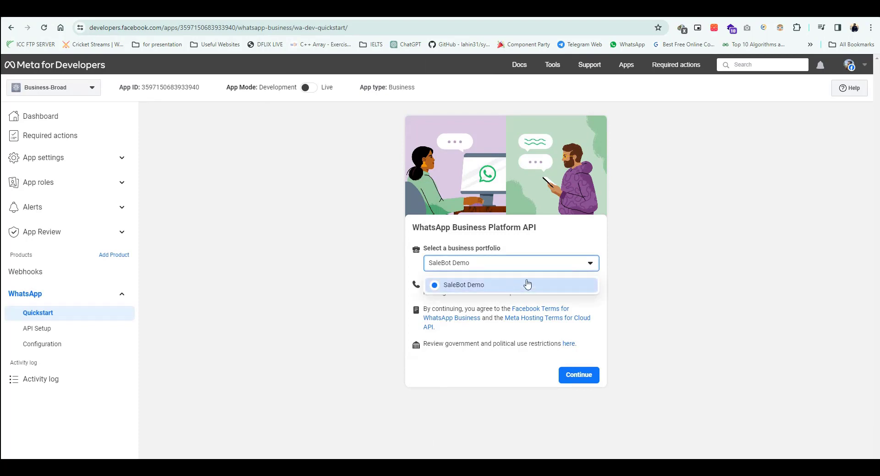
left_click(631, 263)
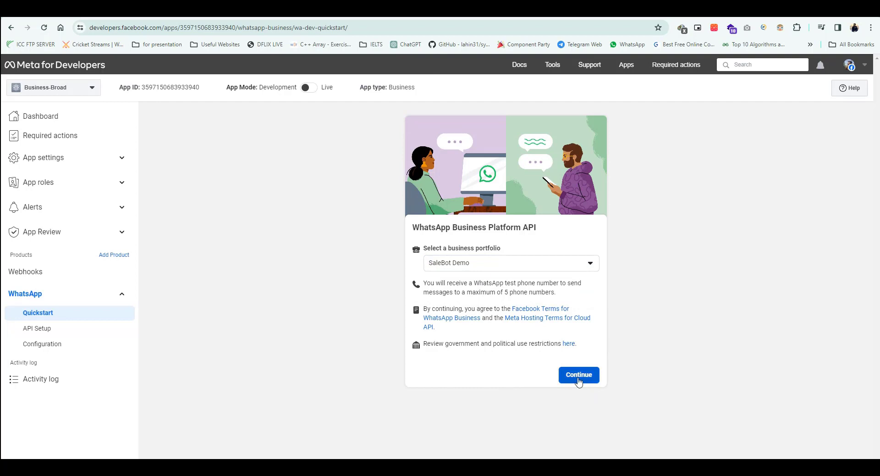
left_click(587, 262)
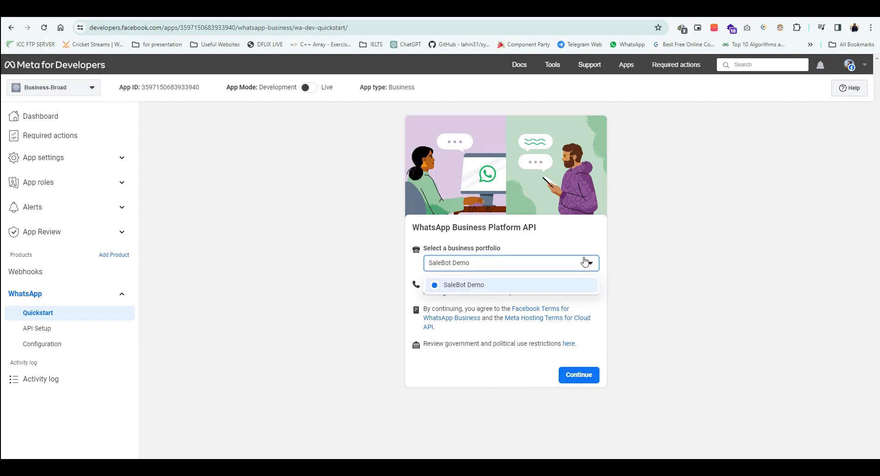
left_click(587, 262)
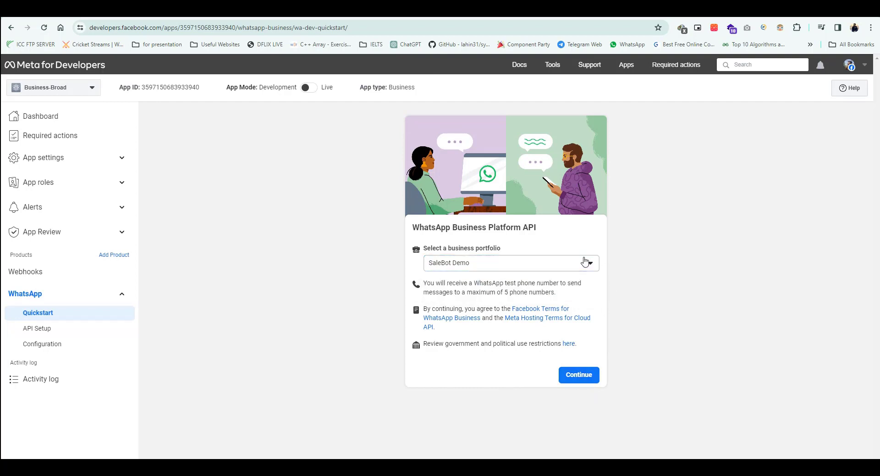
left_click(581, 374)
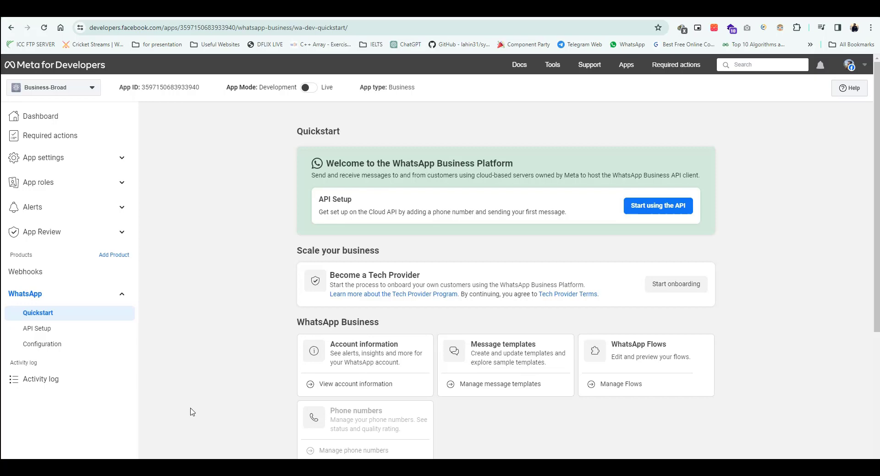
Start using the WhatsApp API and go from its API Setup page to the webhook configuration.
scroll(508, 269, "down", 5)
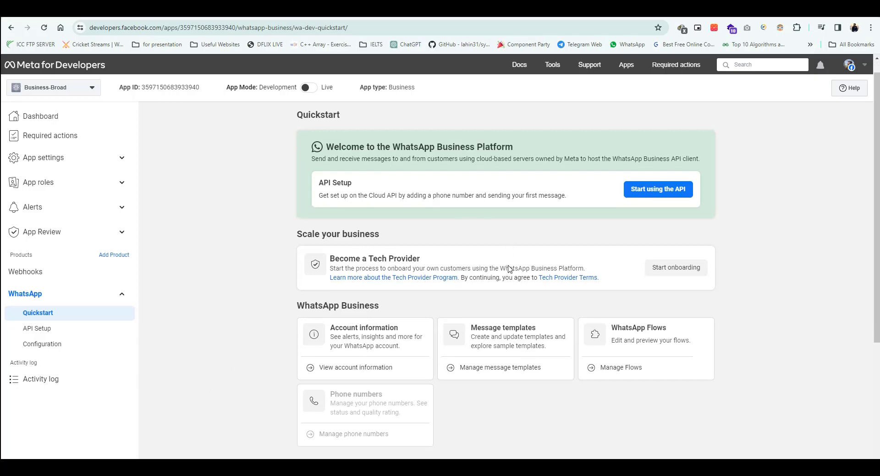
scroll(508, 269, "up", 5)
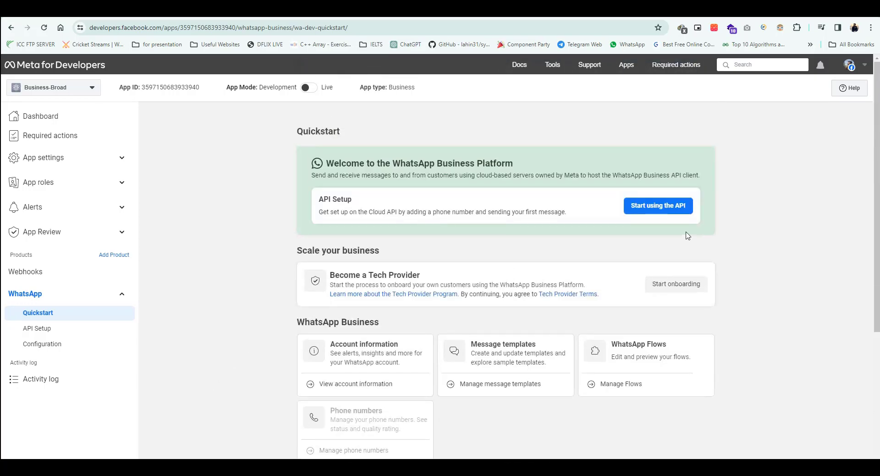
left_click(664, 208)
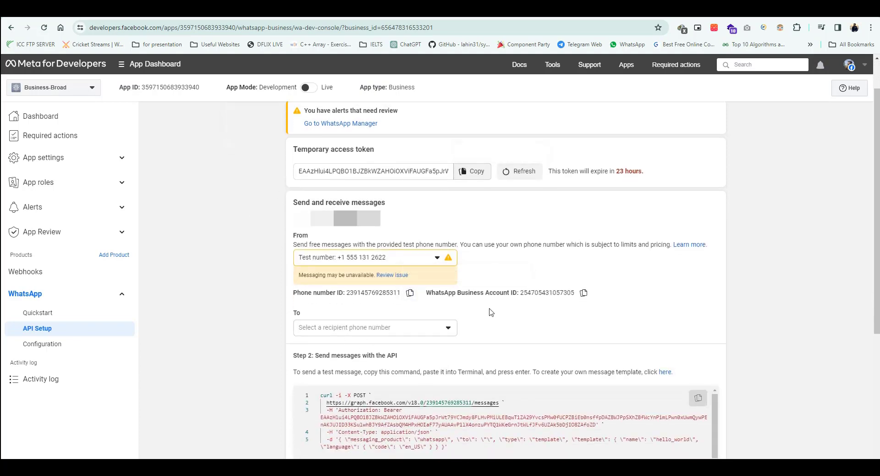
scroll(492, 312, "down", 6)
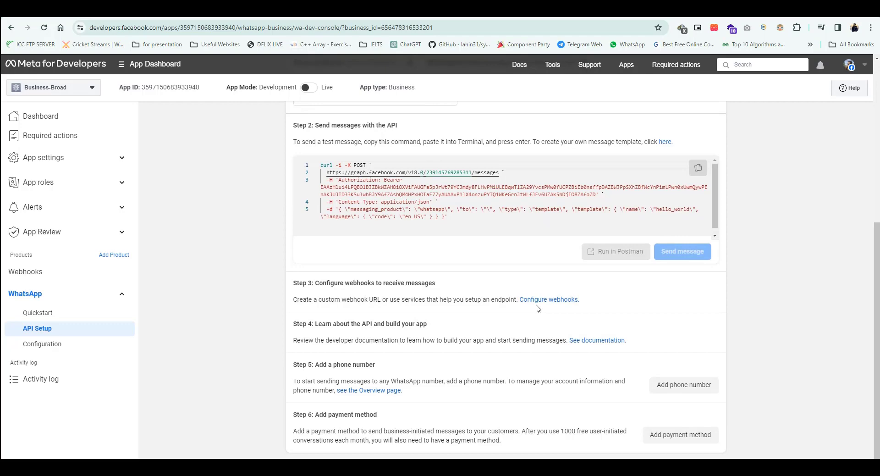
left_click(545, 300)
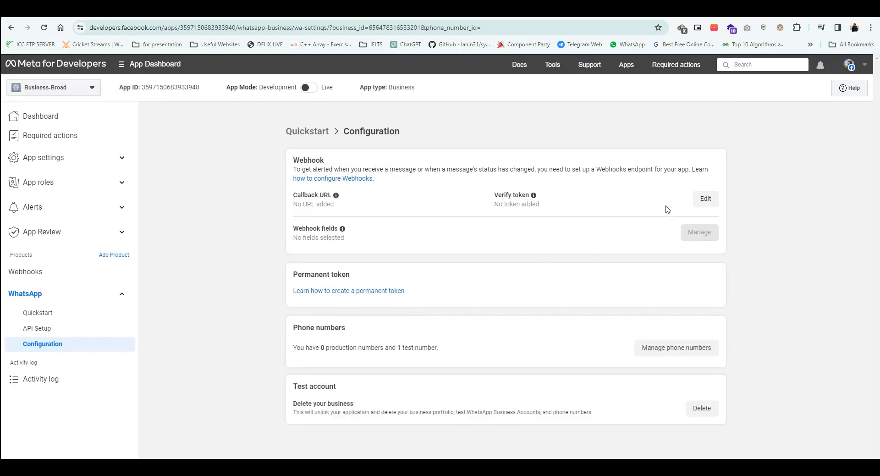
Edit the app's webhook and fill in its Callback URL with the Webhook Callback URL copied from the SaleBot settings.
left_click(705, 199)
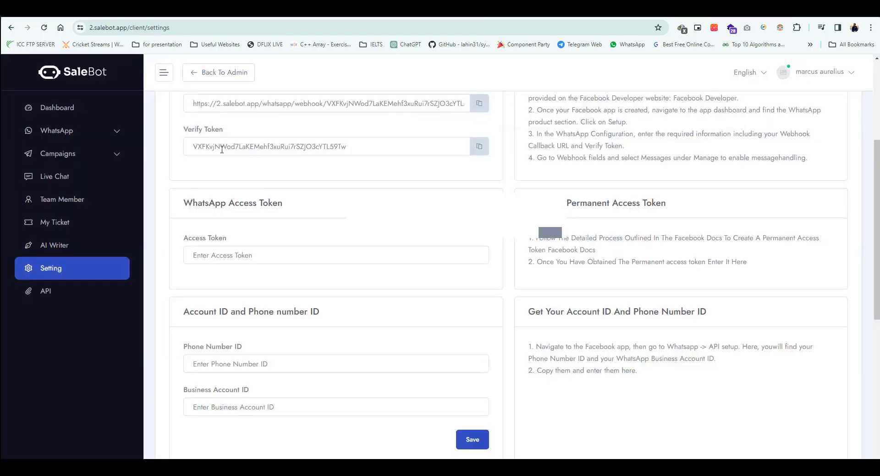
scroll(477, 192, "up", 3)
left_click(477, 192)
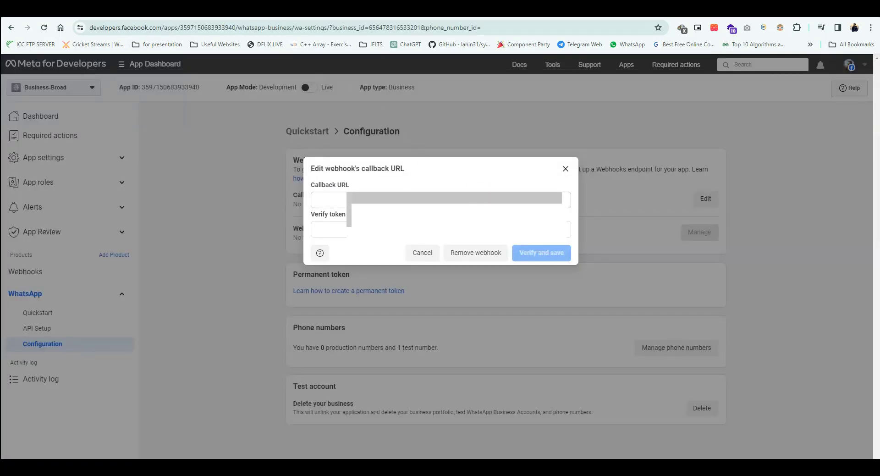
left_click(321, 200)
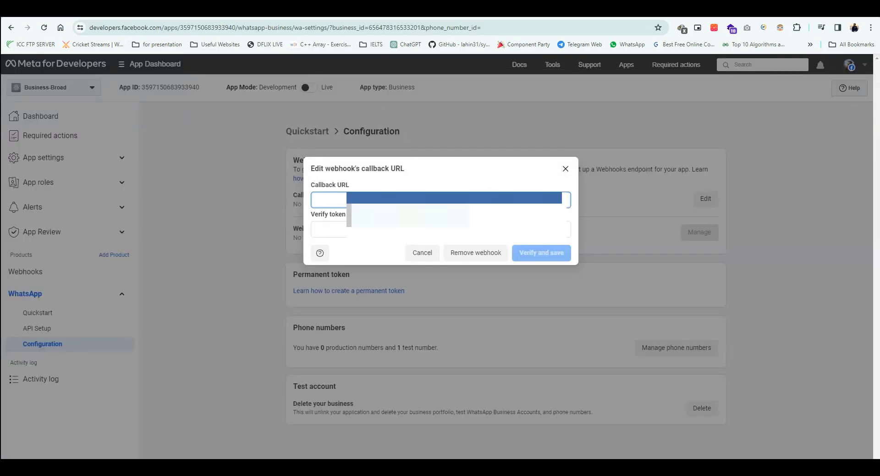
key("ctrl+v")
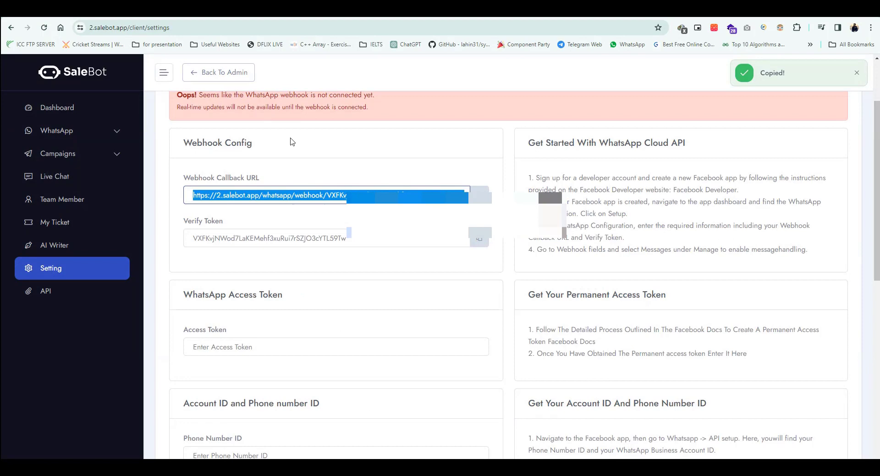
Copy the Verify Token from the SaleBot settings into the webhook's Verify token field, verify and save it, and reload the configuration page.
left_click(479, 238)
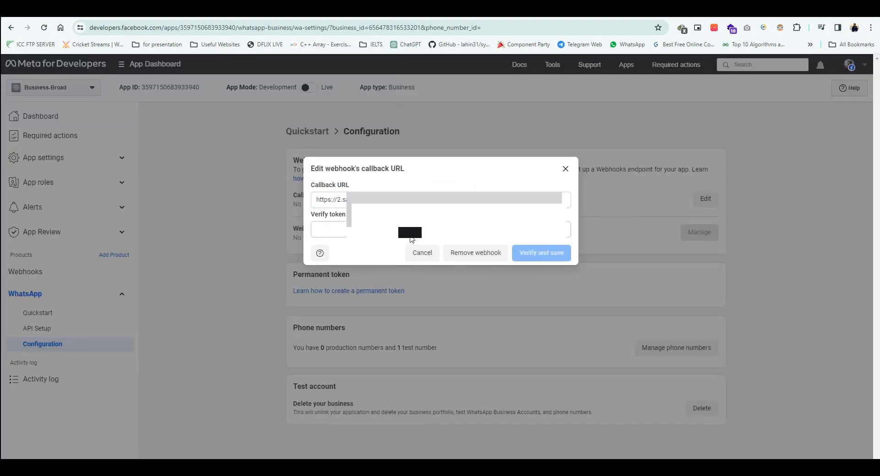
left_click(326, 229)
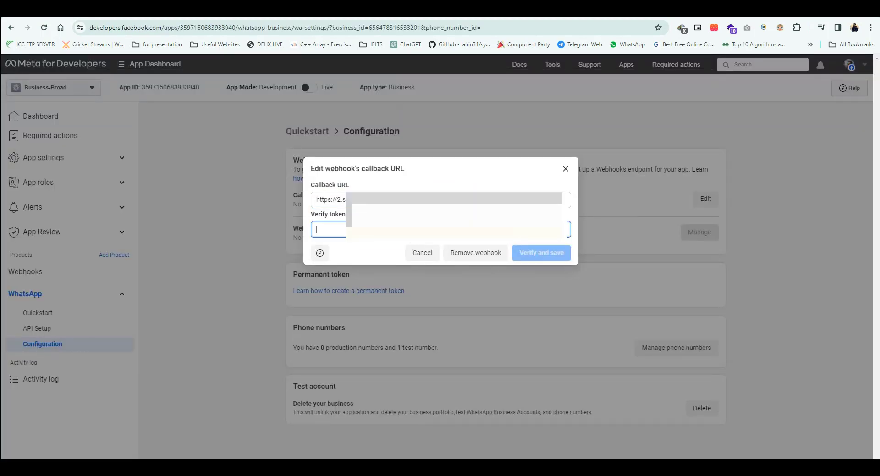
key("ctrl+v")
left_click(542, 253)
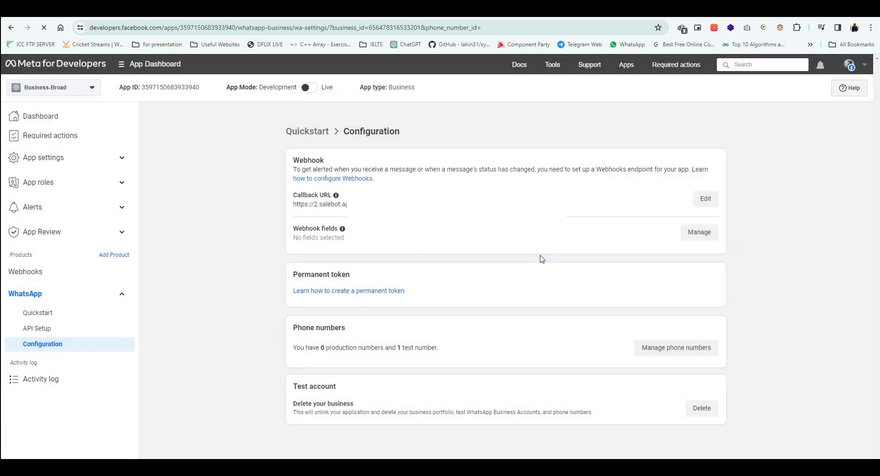
key("F5")
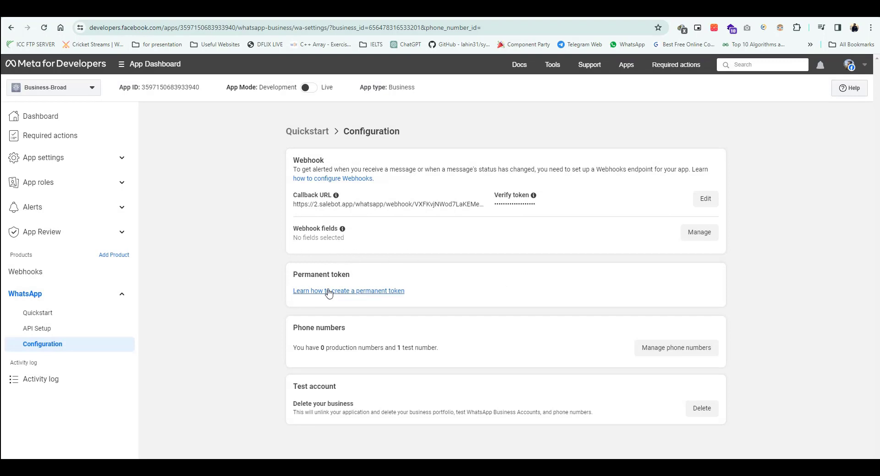
Return to the WhatsApp Quickstart overview and open the API Setup page with the access token and phone number details.
left_click(320, 136)
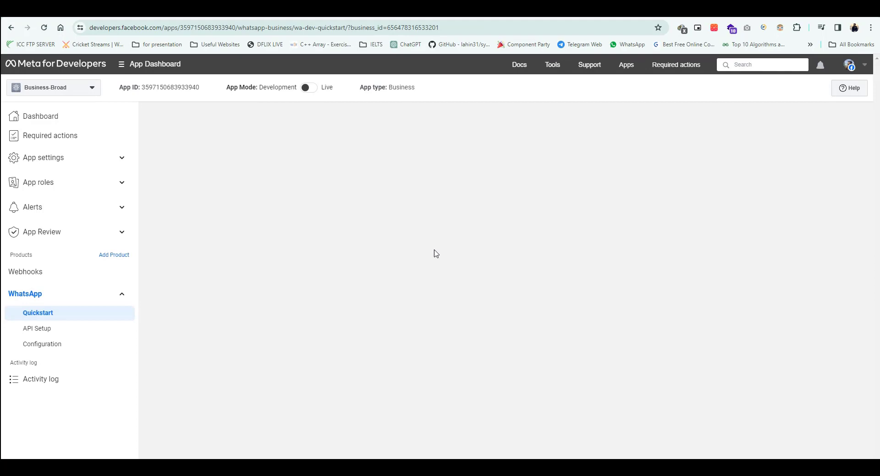
scroll(428, 254, "down", 4)
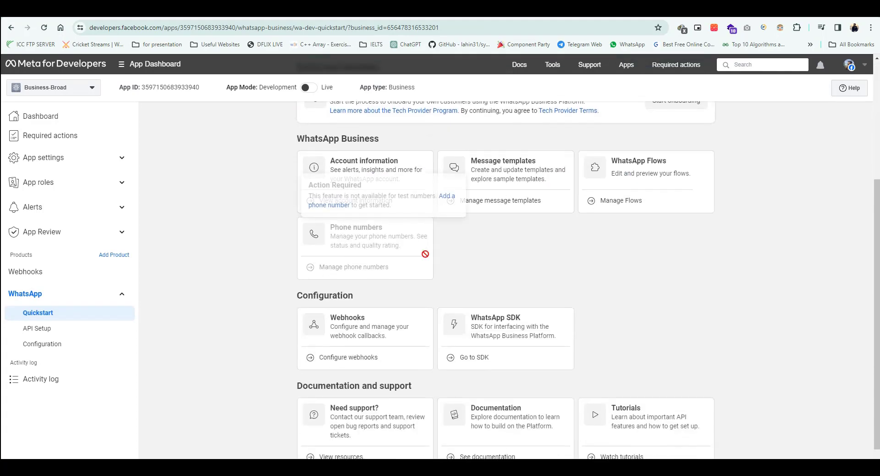
scroll(425, 254, "up", 4)
left_click(660, 205)
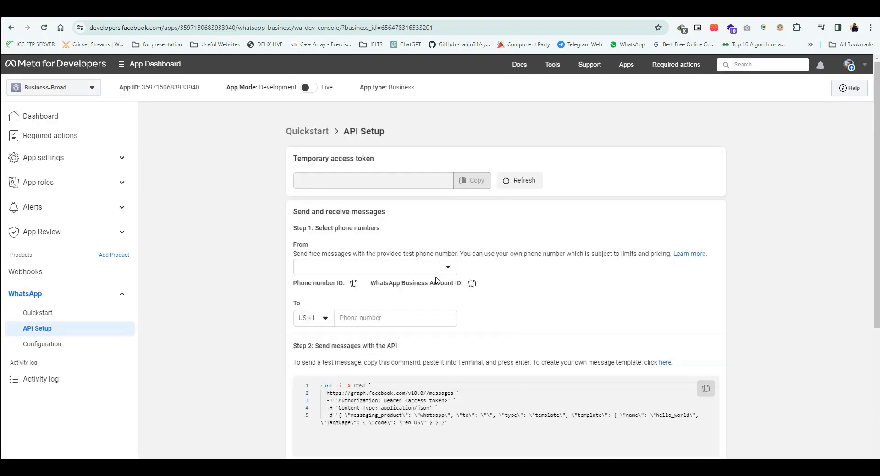
Copy the temporary access token from the API Setup page into the Access Token field of the SaleBot settings.
scroll(504, 275, "down", 1)
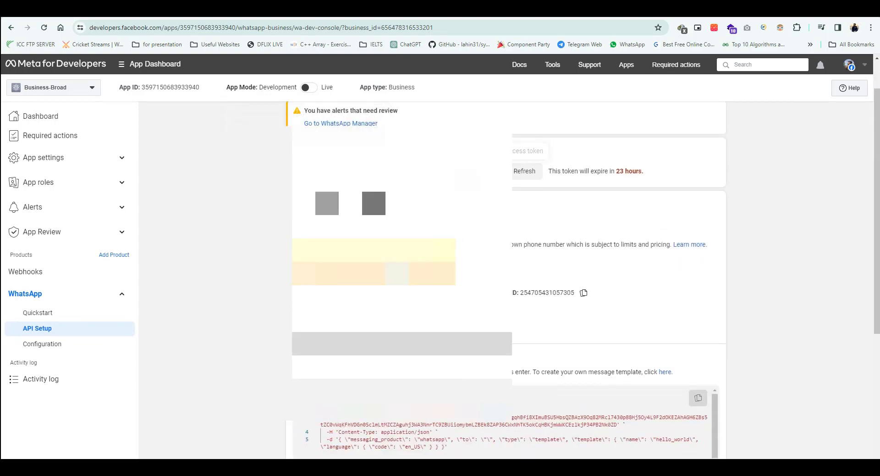
key("ctrl+Tab")
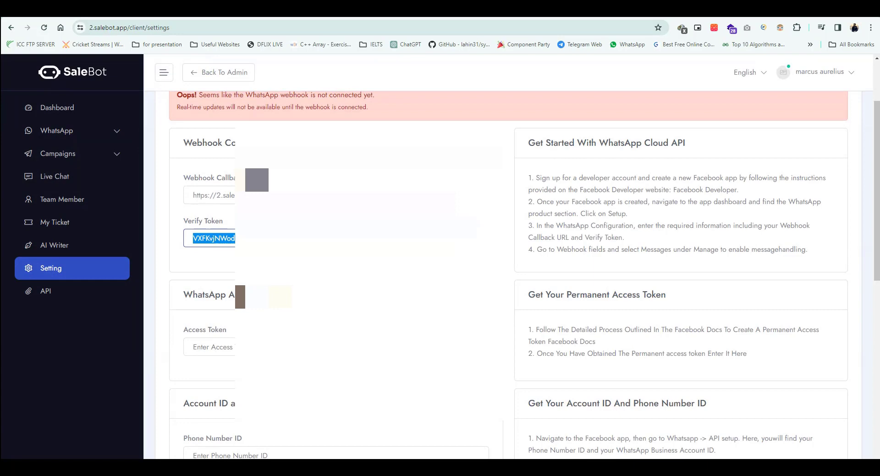
left_click(211, 346)
key("ctrl+v")
Copy the Phone number ID from the API Setup page into the Phone Number ID field of the SaleBot settings.
key("ctrl+shift+Tab")
scroll(520, 314, "down", 3)
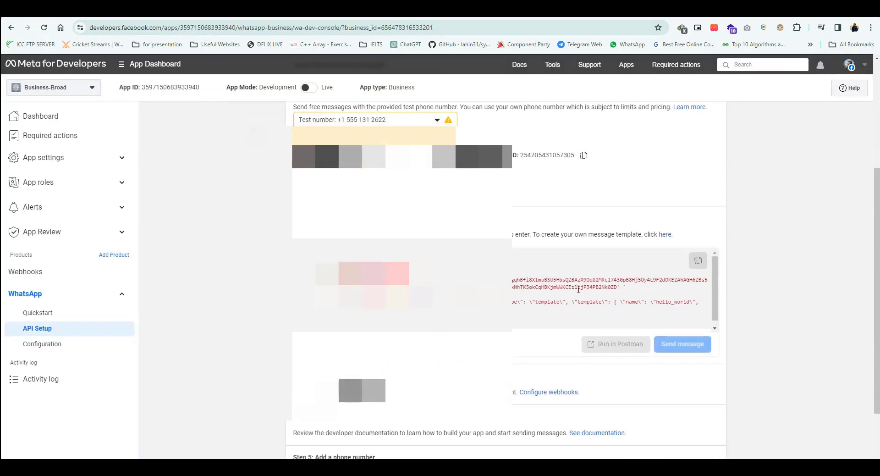
scroll(613, 185, "up", 3)
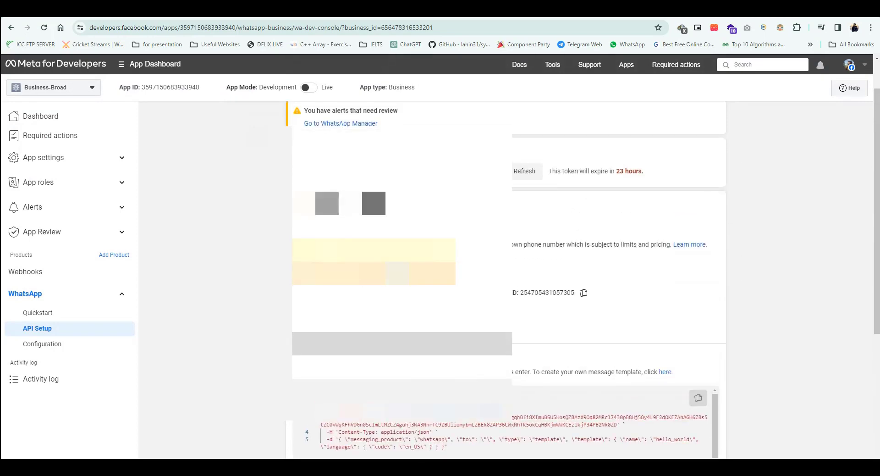
key("ctrl+Tab")
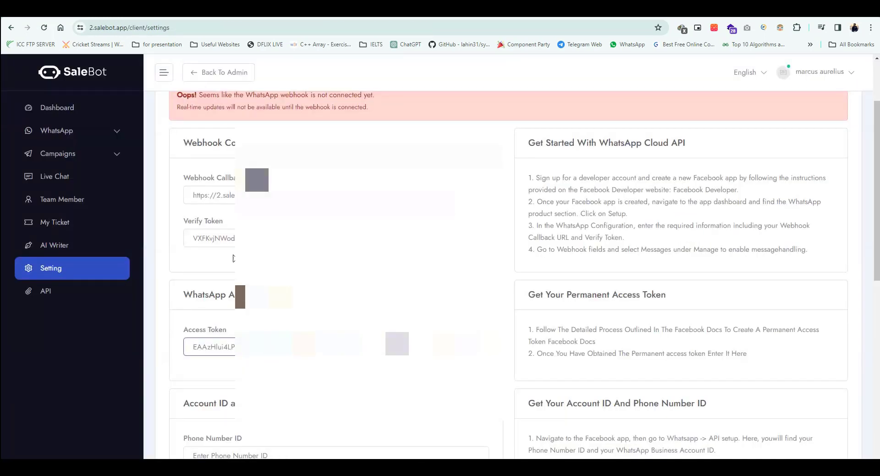
scroll(234, 343, "down", 3)
key("Tab")
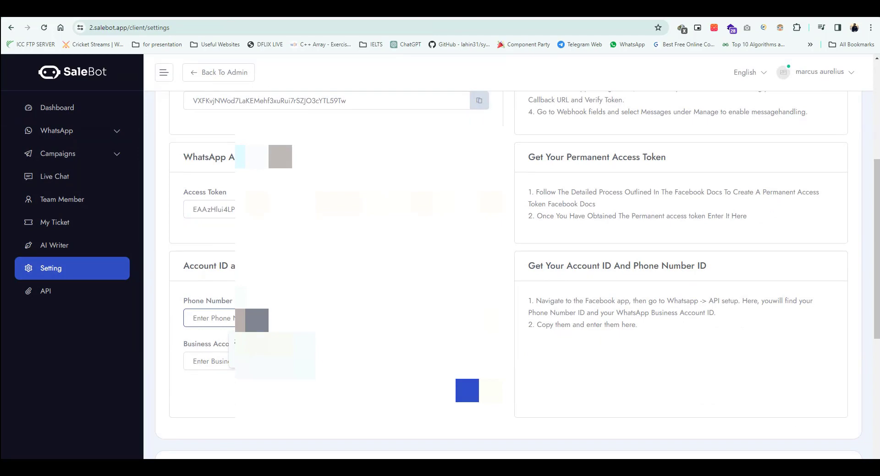
Copy the WhatsApp Business Account ID into SaleBot's Business Account ID field and submit the settings.
key("ctrl+shift+Tab")
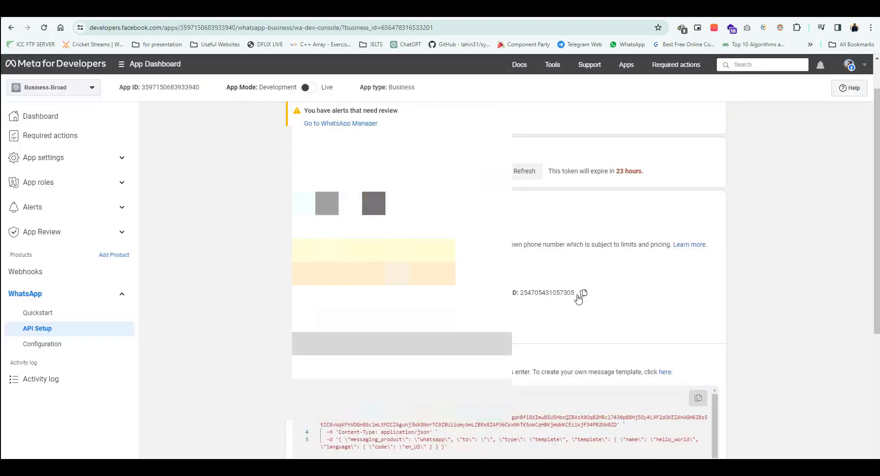
left_click(580, 296)
key("ctrl+Tab")
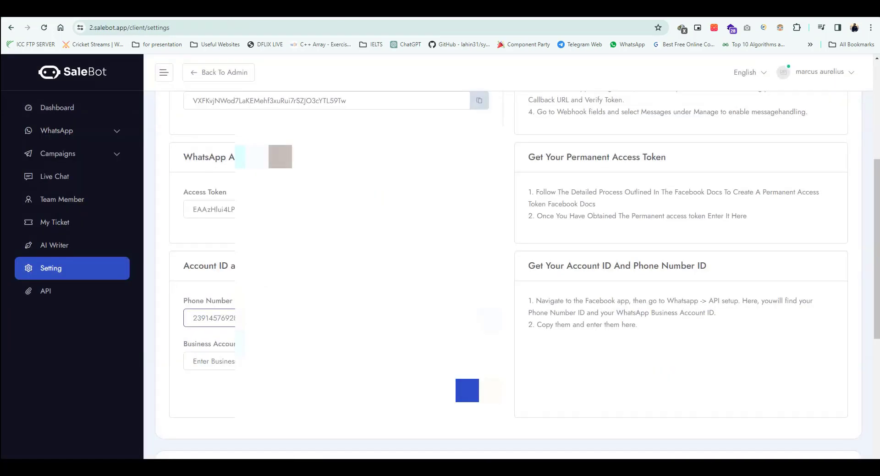
key("Tab")
key("ctrl+v")
key("Return")
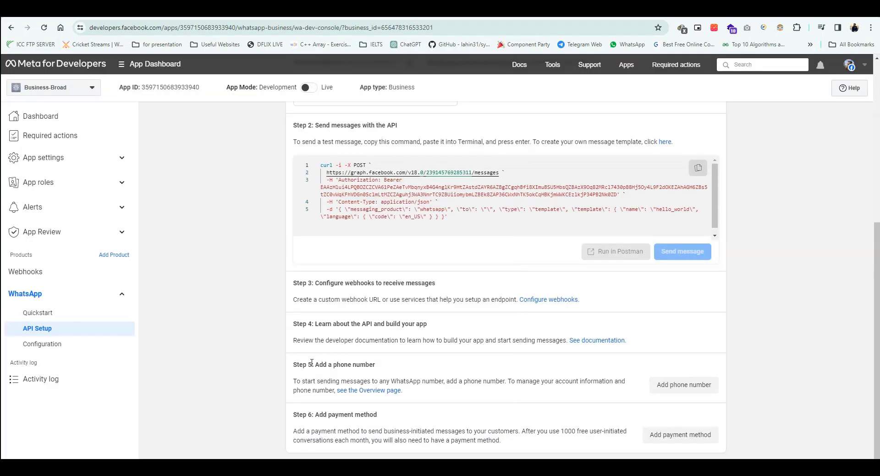
Inspect the business information form for adding a phone number in Step 5 and close it without entering anything.
left_click_drag(316, 365, 383, 365)
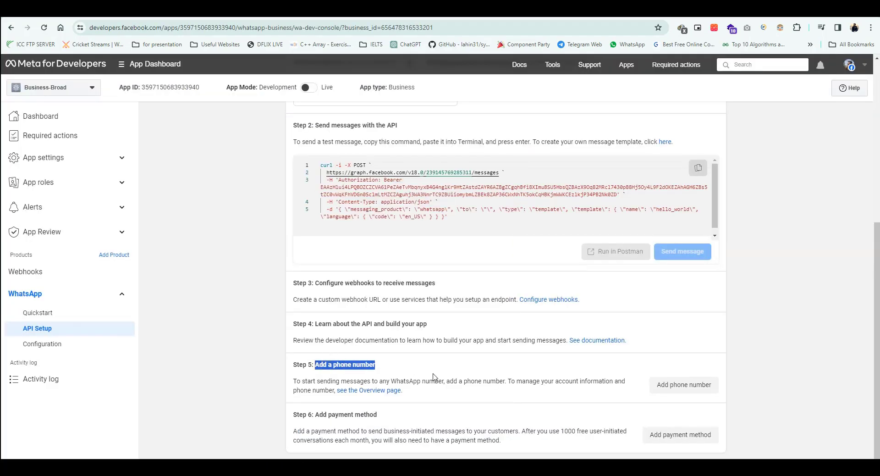
left_click(687, 388)
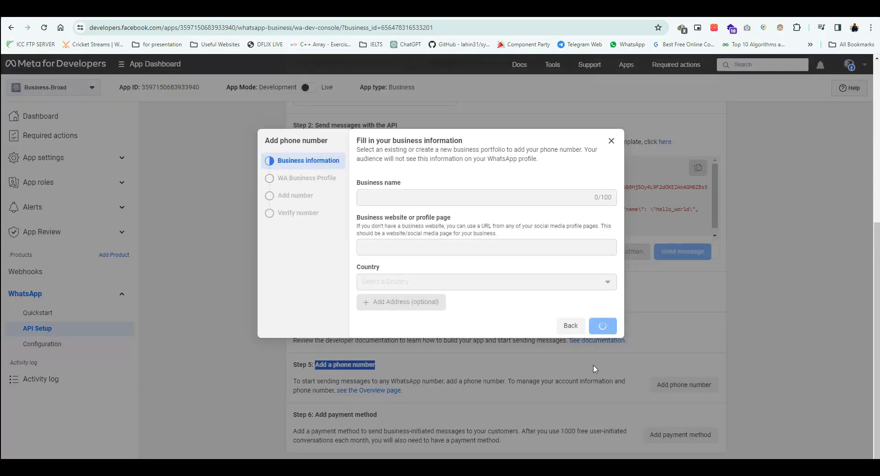
left_click(612, 140)
Highlight the Step 6 Add payment method heading and review the test WhatsApp account's verification and payment details in Business settings.
left_click(336, 414)
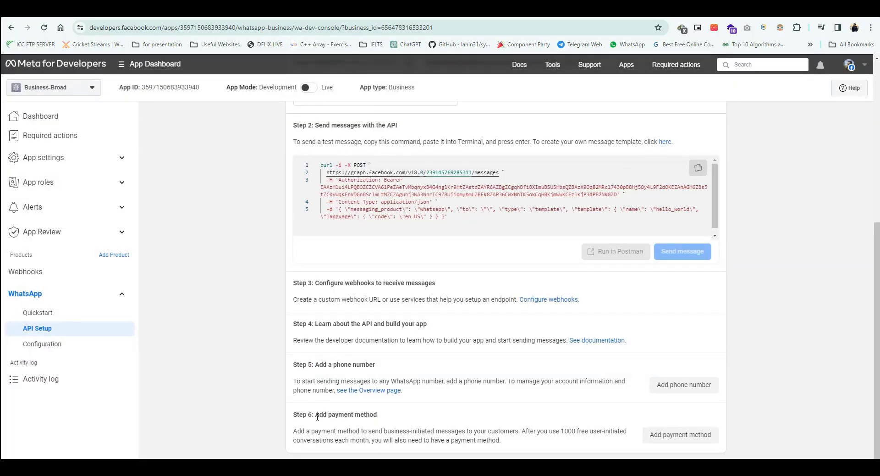
left_click_drag(316, 415, 390, 428)
left_click(391, 426)
left_click_drag(316, 416, 389, 426)
left_click(414, 420)
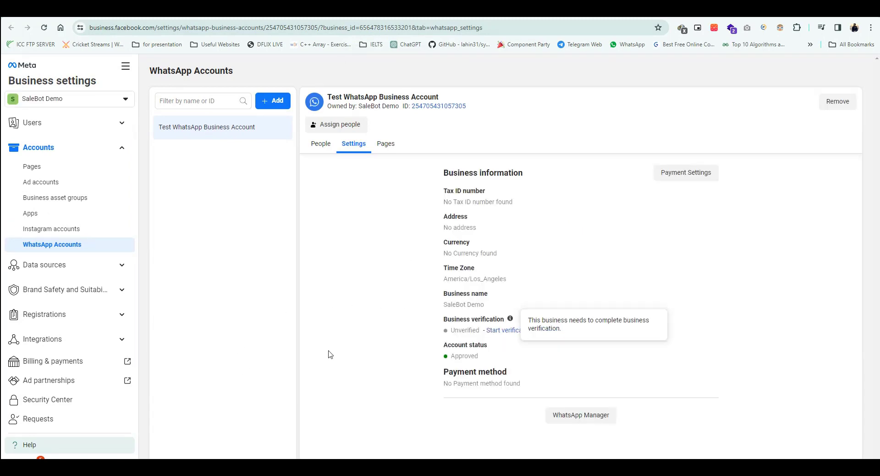
scroll(413, 284, "down", 1)
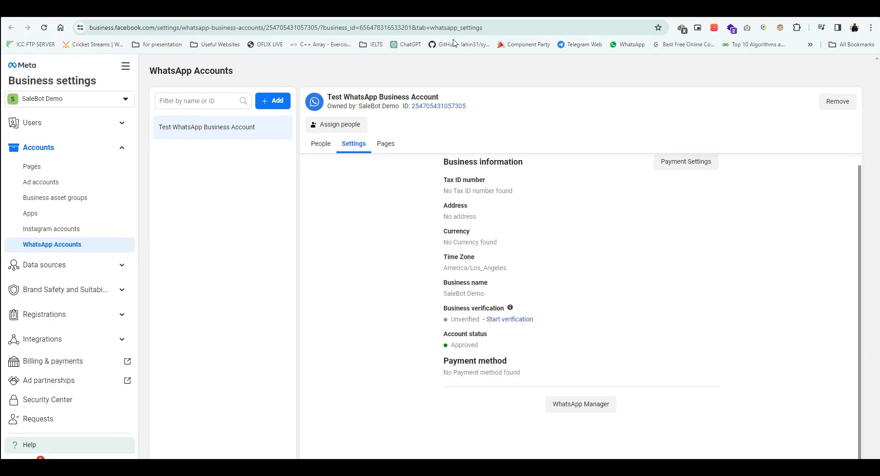